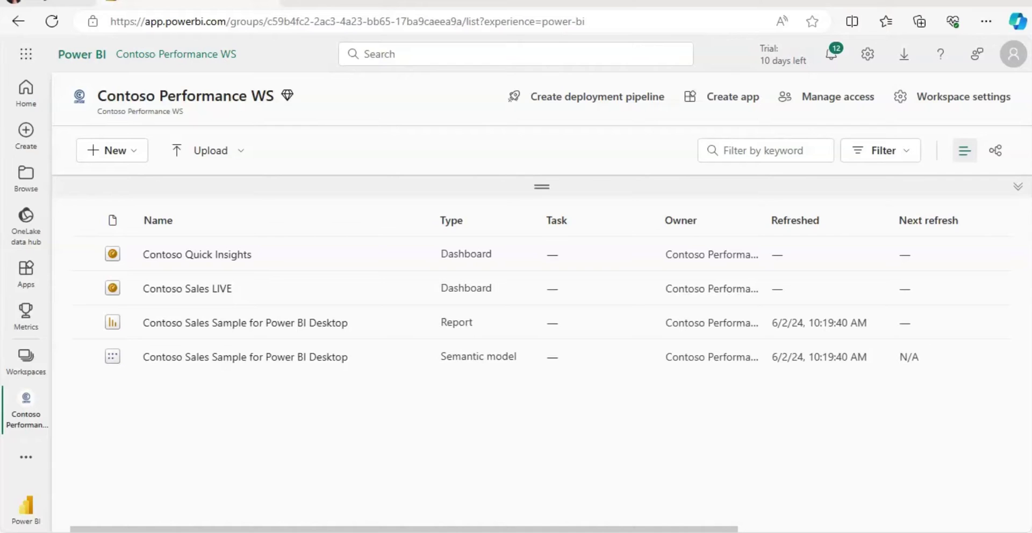
pyautogui.click(27, 372)
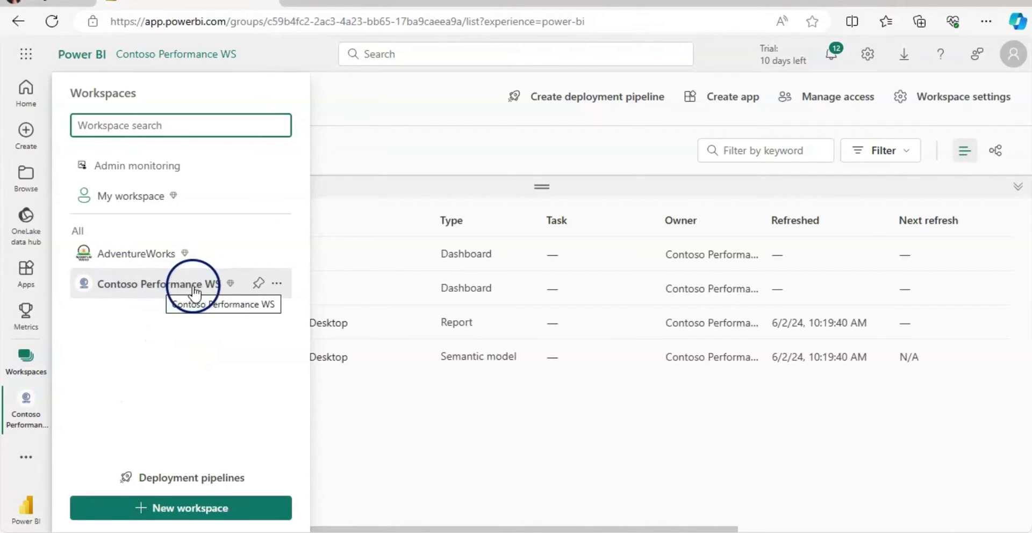
pyautogui.click(20, 418)
pyautogui.click(197, 441)
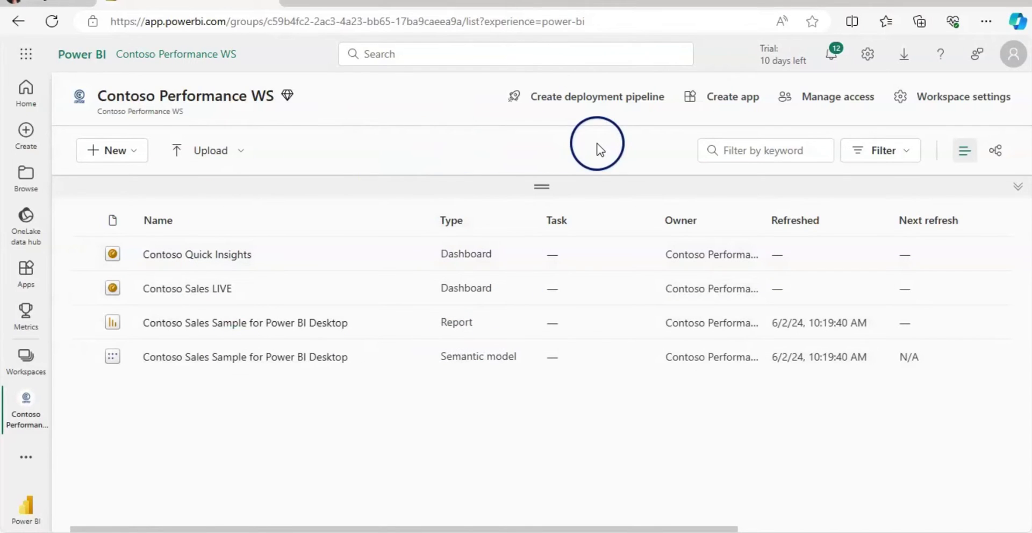
pyautogui.click(734, 104)
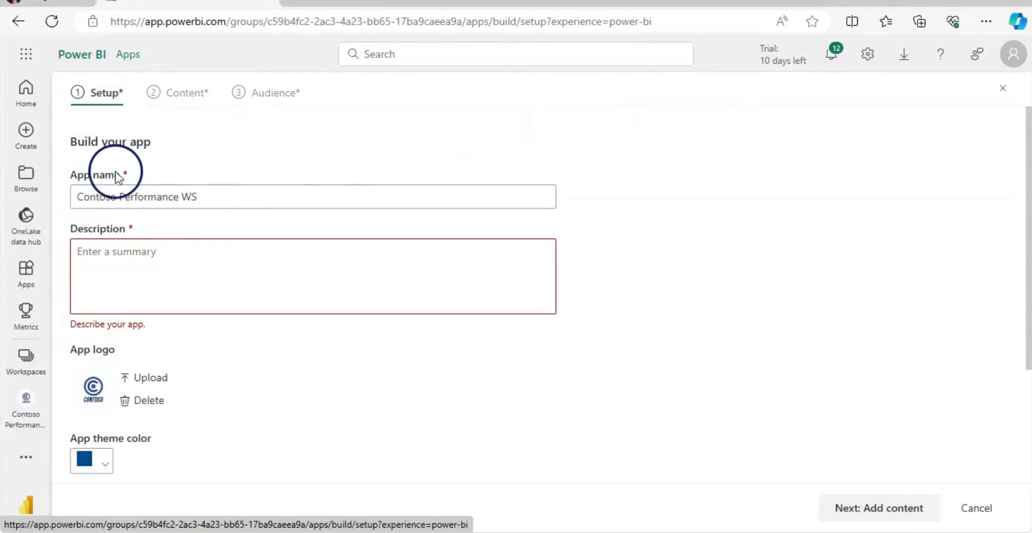
# Name the app 'Contoso Performance App' and use the same text as its description
pyautogui.click(224, 195)
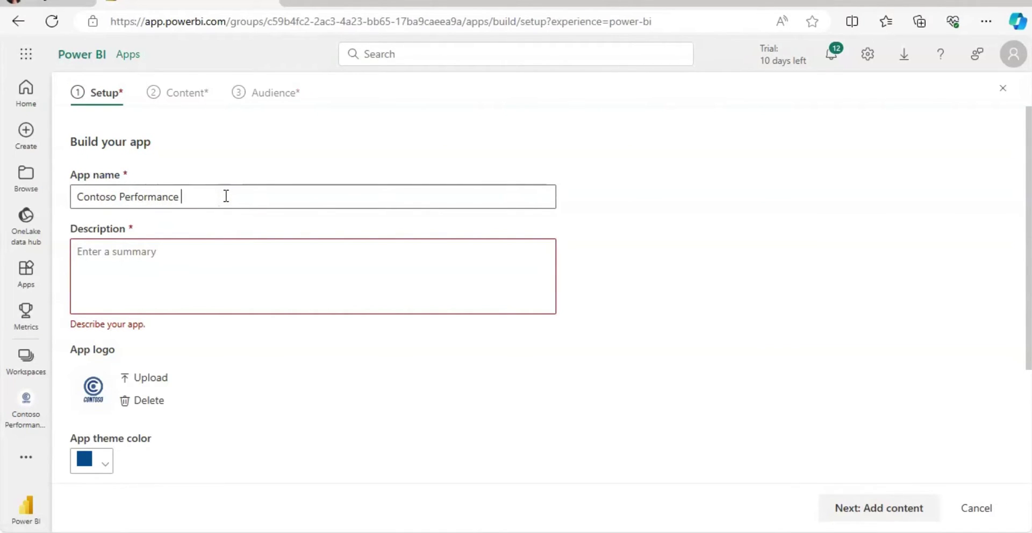
pyautogui.write('App')
pyautogui.click(219, 206)
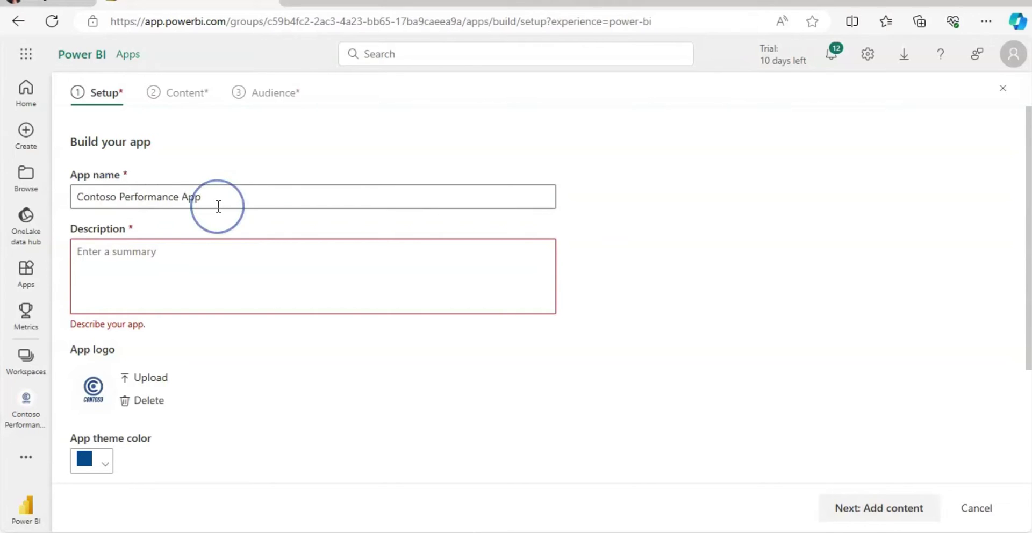
pyautogui.tripleClick(218, 207)
pyautogui.hotkey('ctrl', 'c')
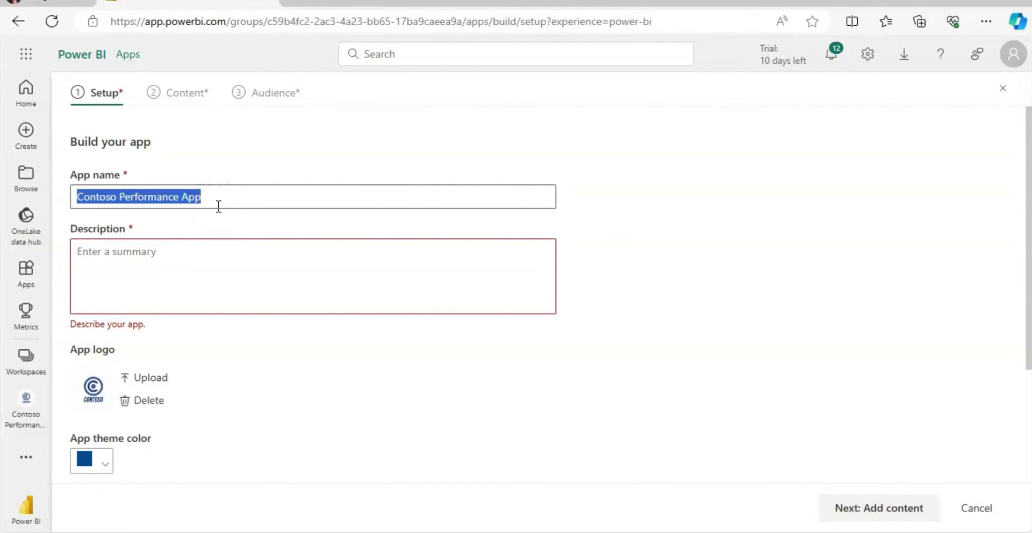
pyautogui.click(187, 250)
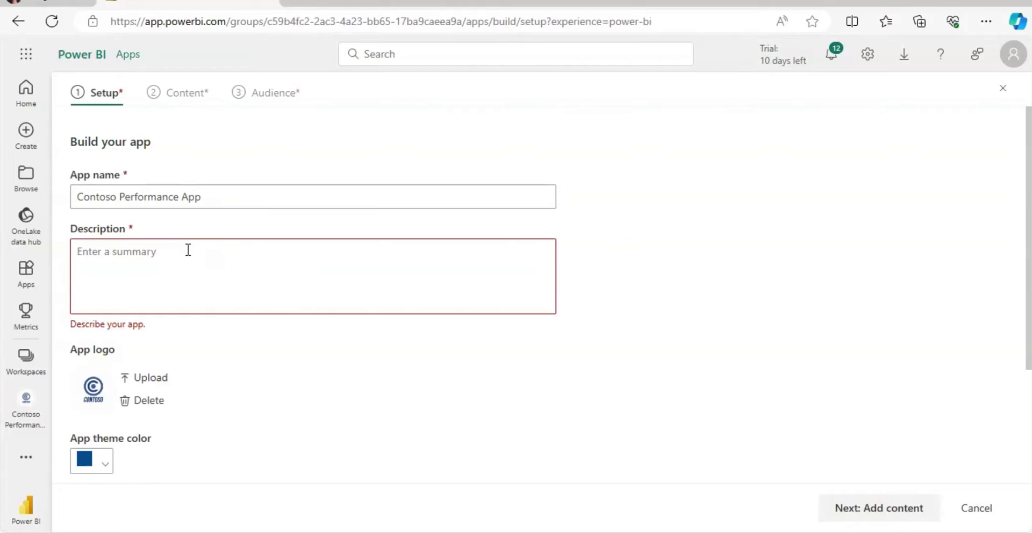
pyautogui.hotkey('ctrl', 'v')
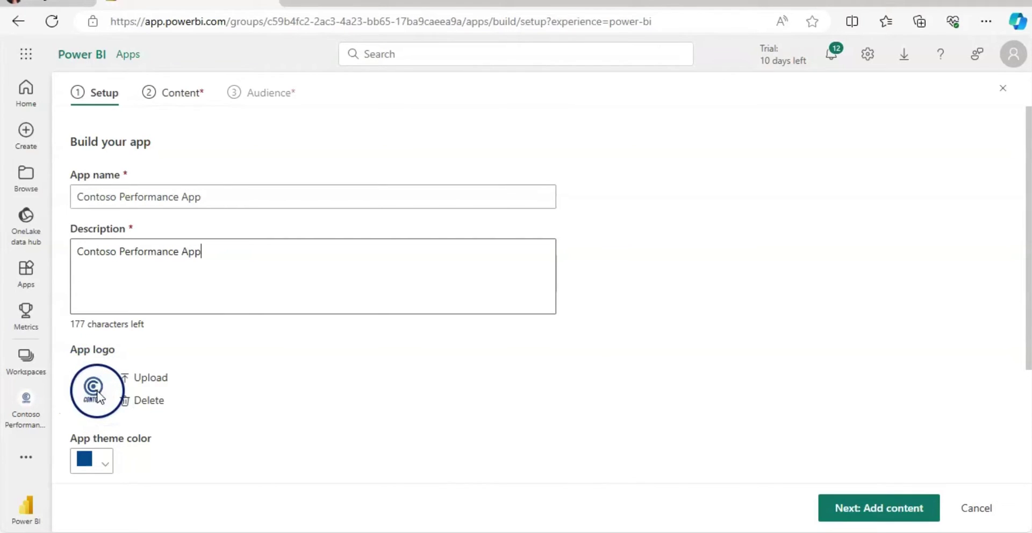
# Cancel a custom logo upload and review the app's theme colour options
pyautogui.click(155, 383)
pyautogui.click(453, 329)
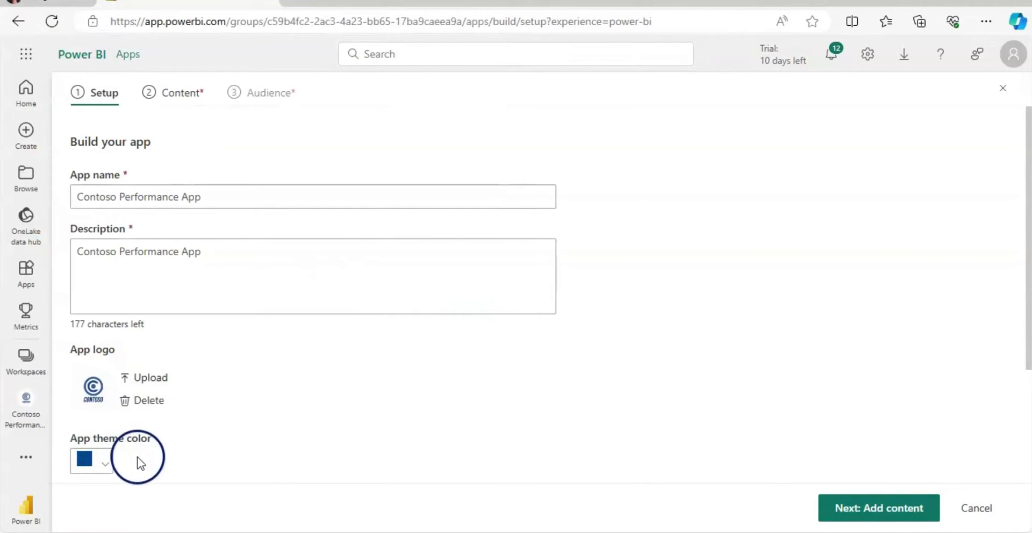
pyautogui.click(104, 462)
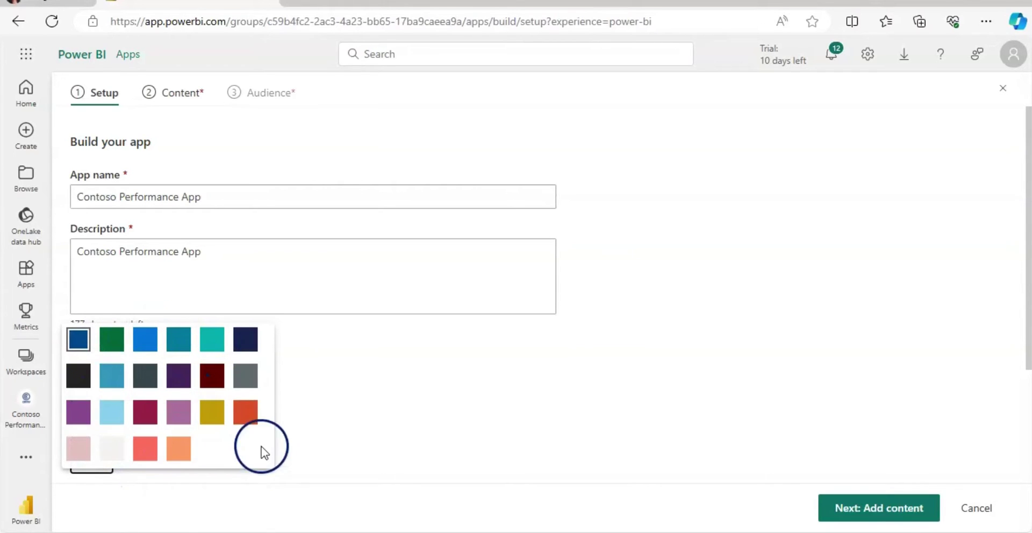
pyautogui.moveTo(1024, 316); pyautogui.dragTo(1025, 429)
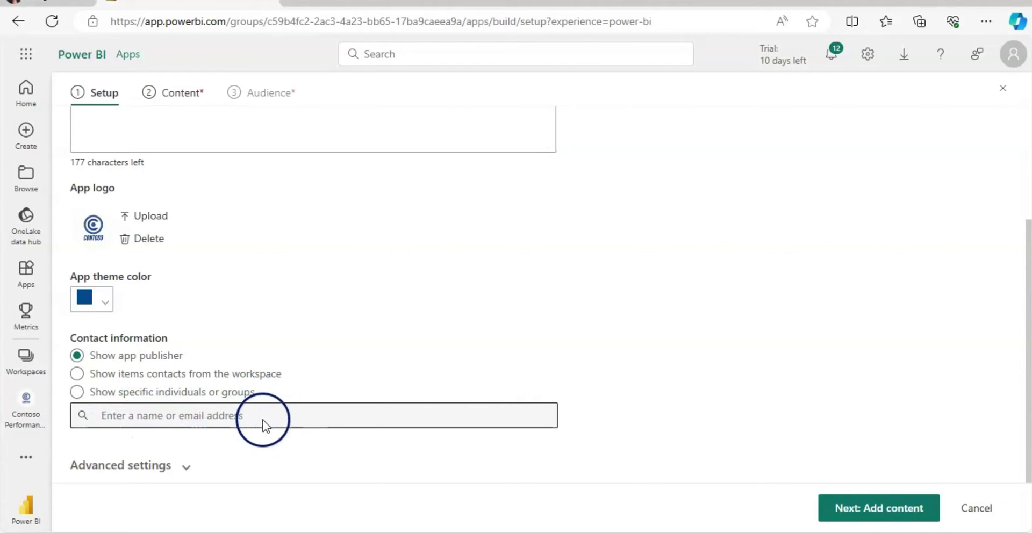
# In Advanced settings, enable hidden-content access, automatic app install and copying of reports
pyautogui.click(186, 467)
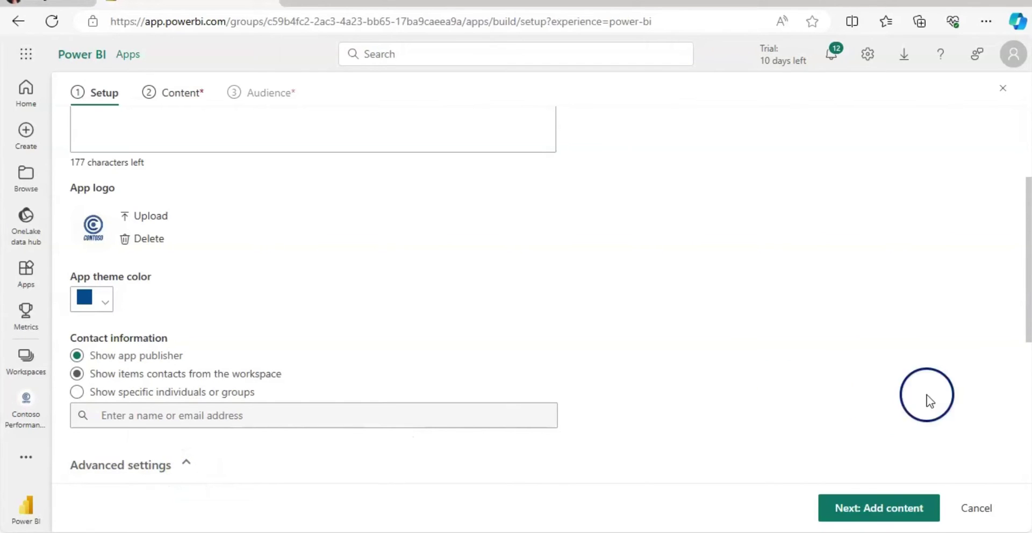
pyautogui.moveTo(1028, 322); pyautogui.dragTo(1024, 465)
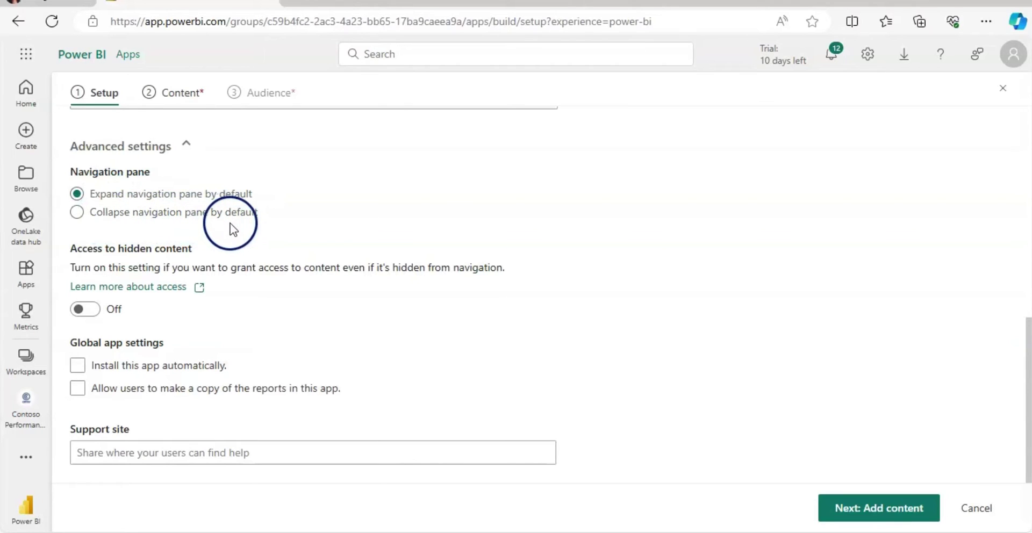
pyautogui.click(96, 309)
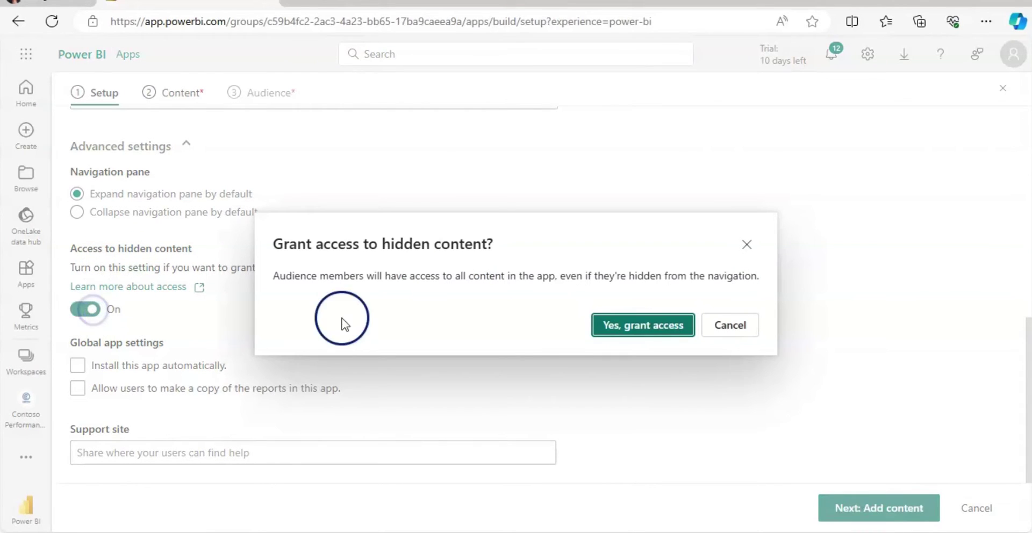
pyautogui.click(607, 328)
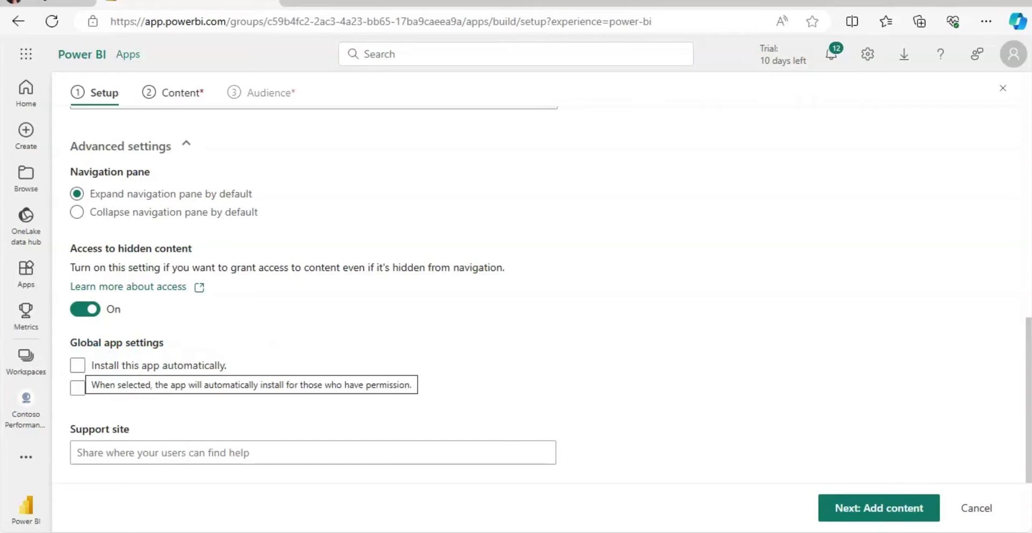
pyautogui.click(78, 367)
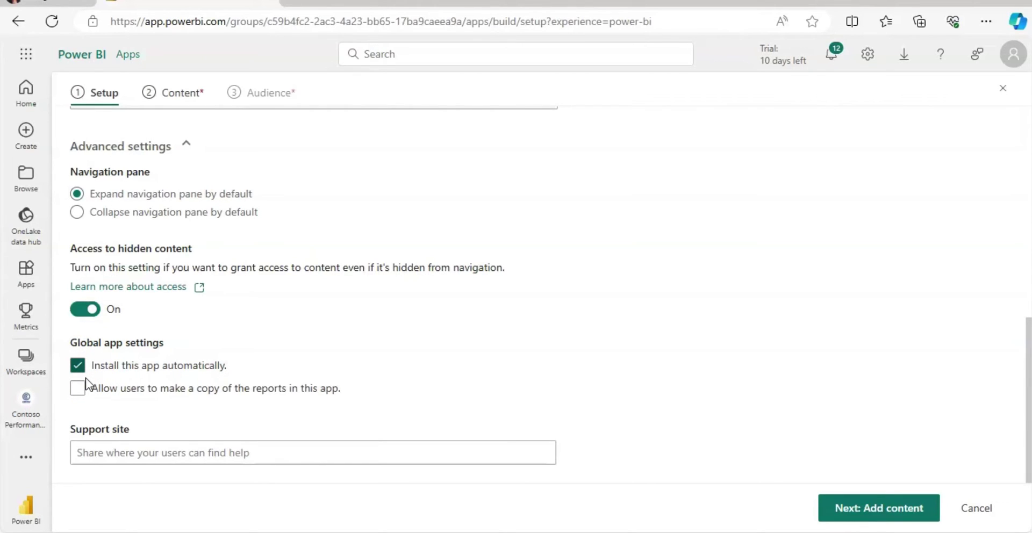
pyautogui.click(151, 399)
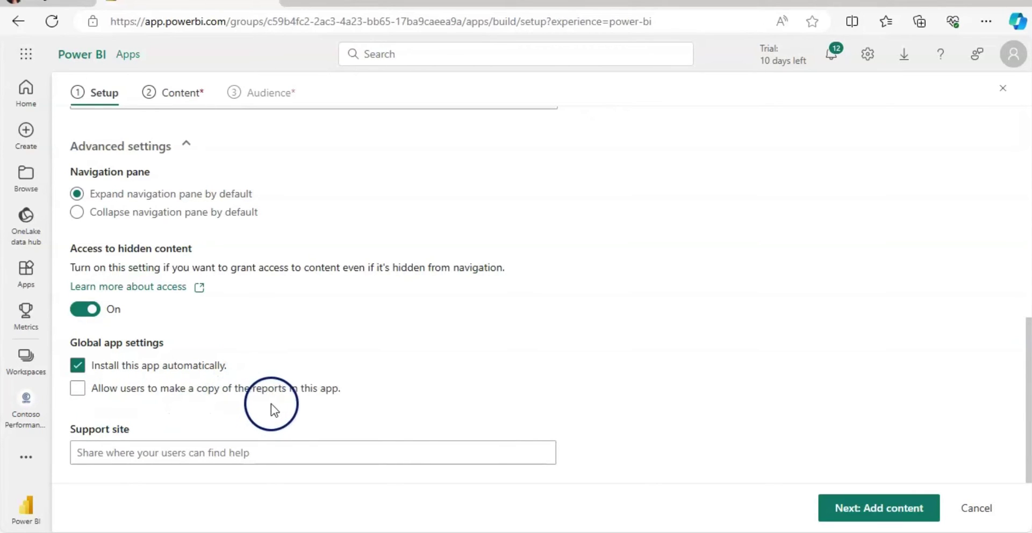
pyautogui.click(79, 391)
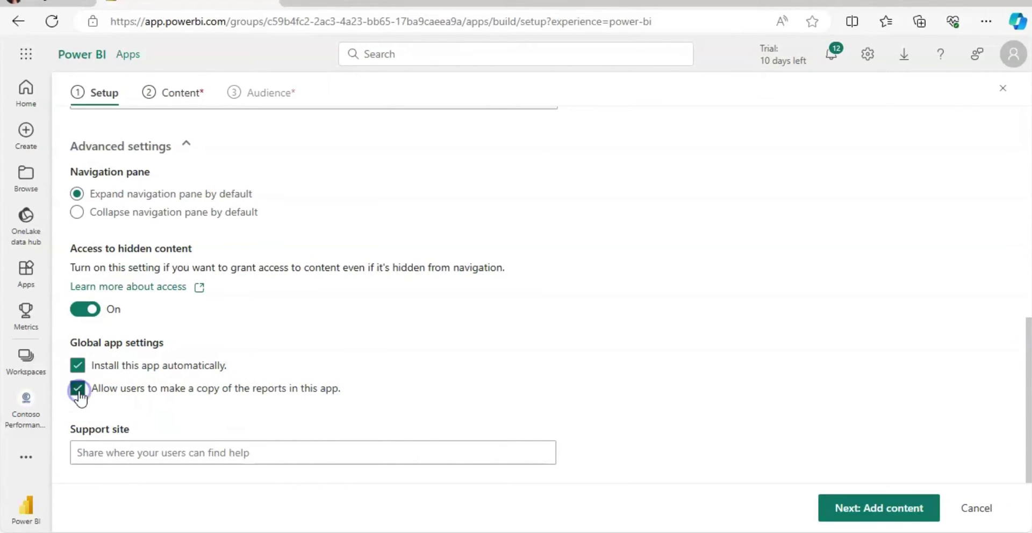
pyautogui.click(82, 453)
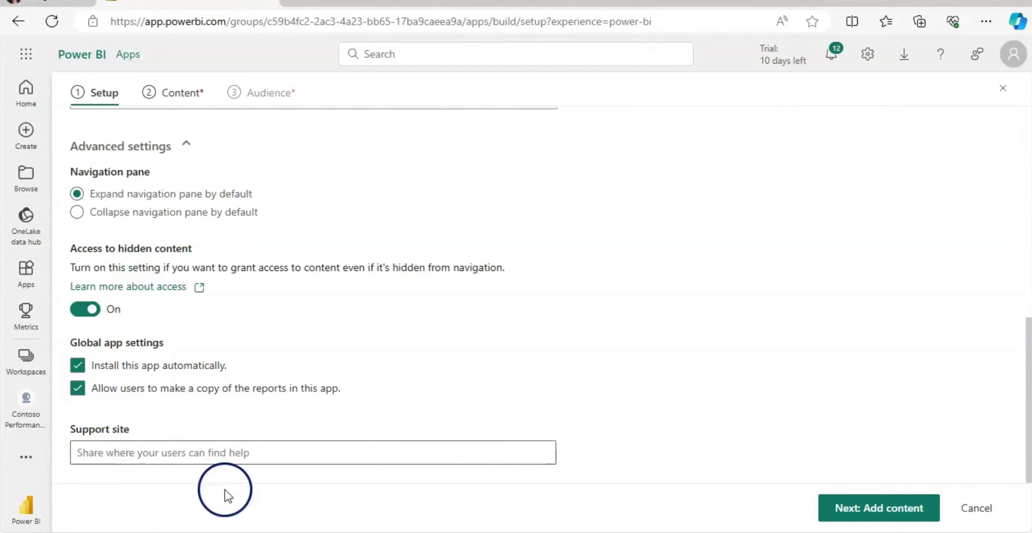
# Add Contoso Quick Insights and Contoso Sales LIVE from the workspace to the app's content
pyautogui.click(881, 506)
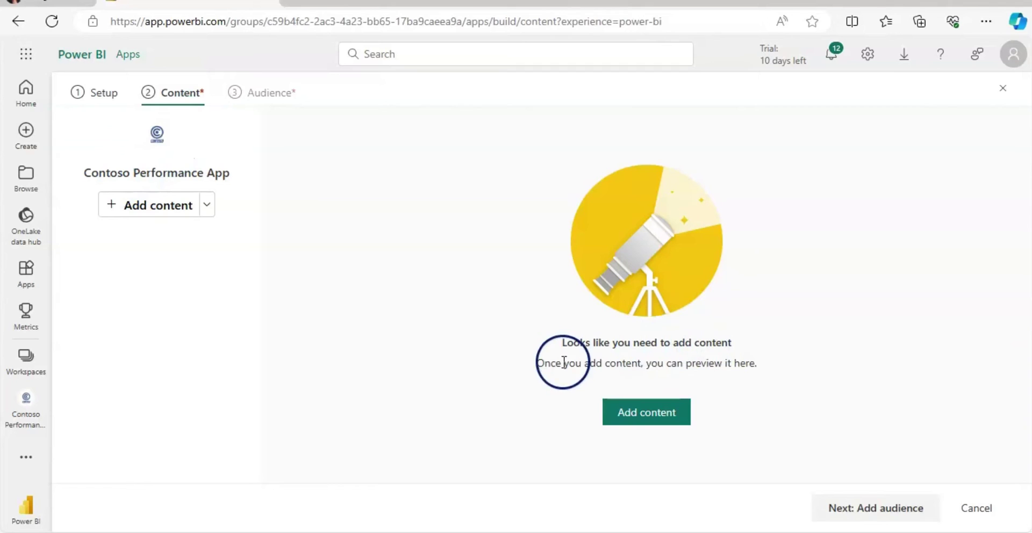
pyautogui.click(656, 414)
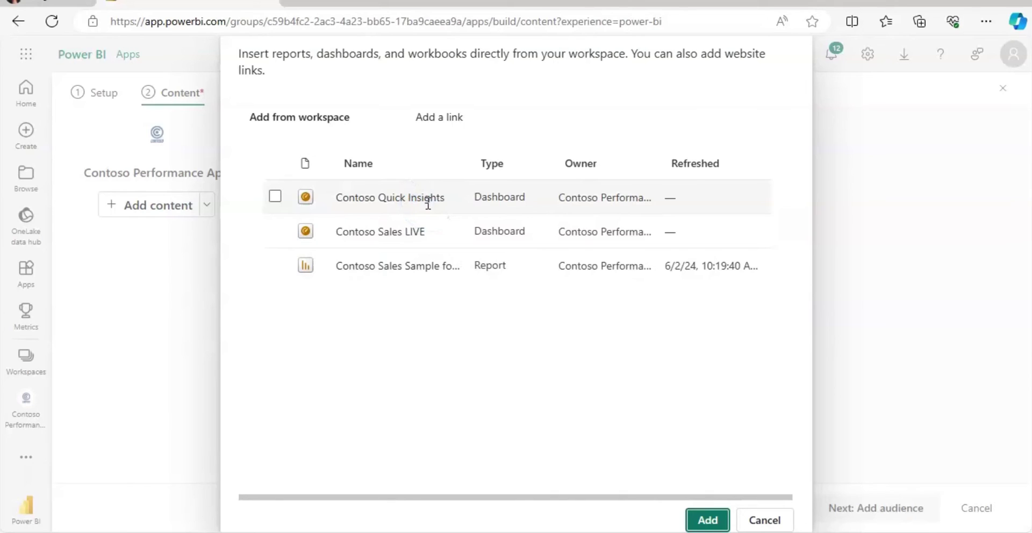
pyautogui.click(276, 197)
pyautogui.click(275, 231)
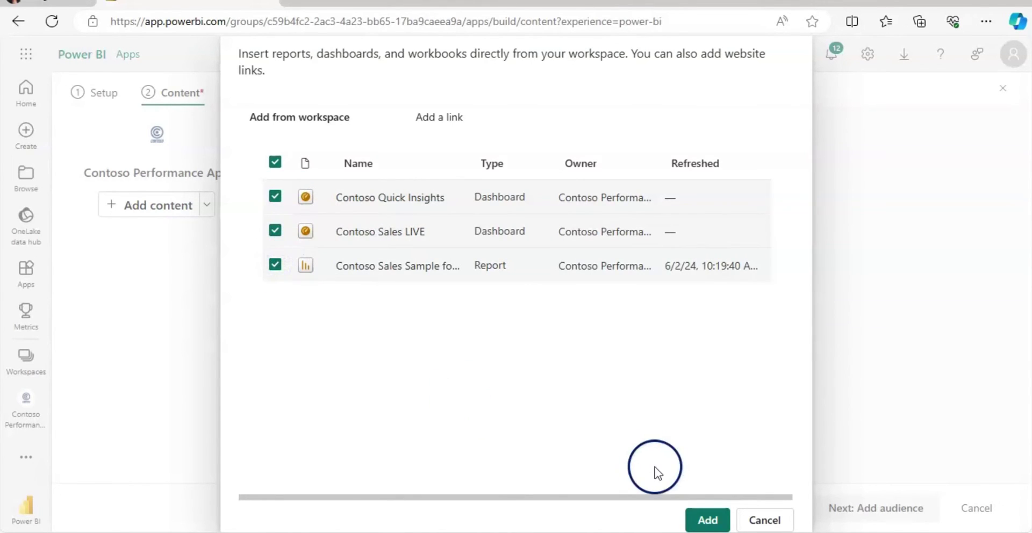
pyautogui.click(706, 520)
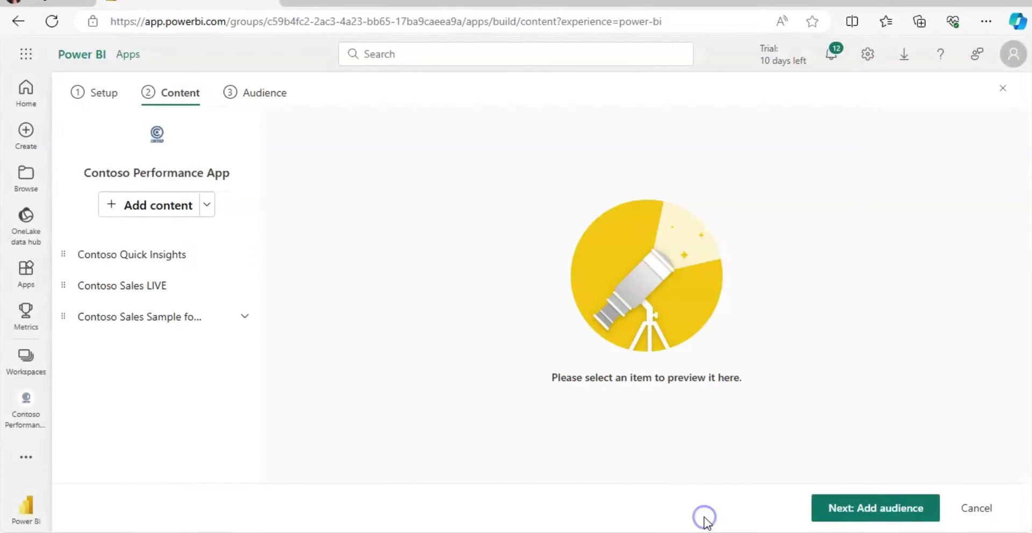
# Create a new audience named 'Sales Department'
pyautogui.click(862, 515)
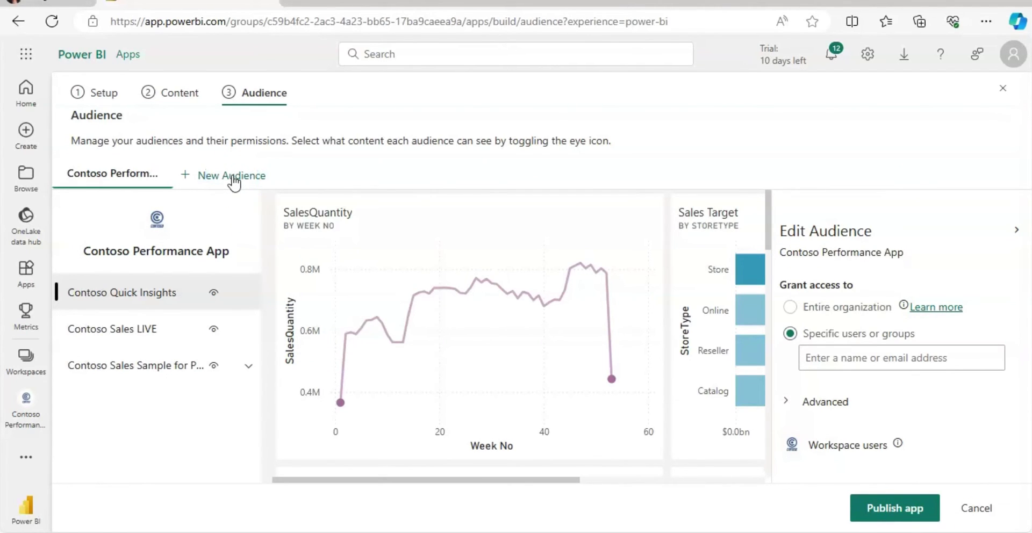
pyautogui.click(234, 182)
pyautogui.write('Sales Department')
pyautogui.click(236, 221)
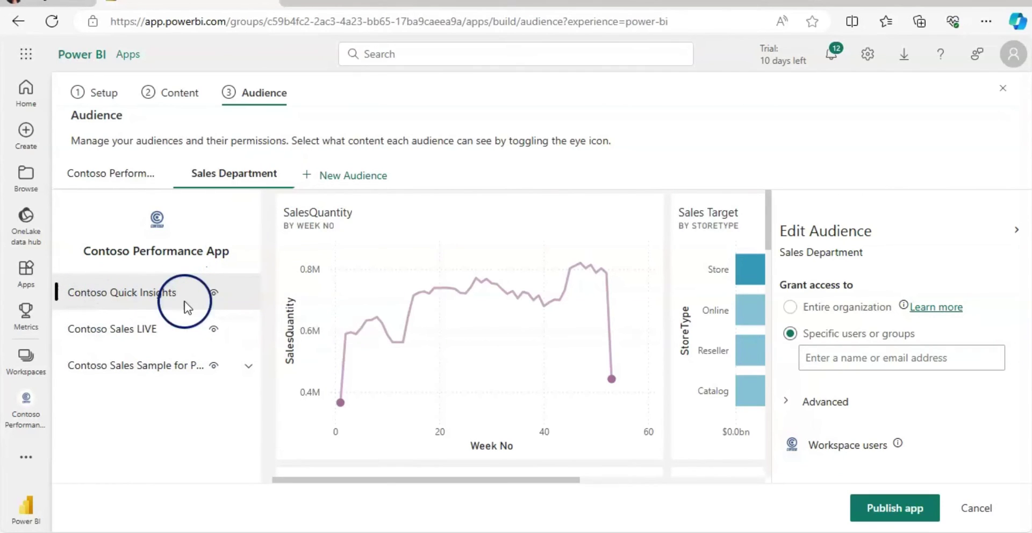
# Hide Contoso Quick Insights and the sales sample report, leaving only Contoso Sales LIVE visible
pyautogui.click(214, 294)
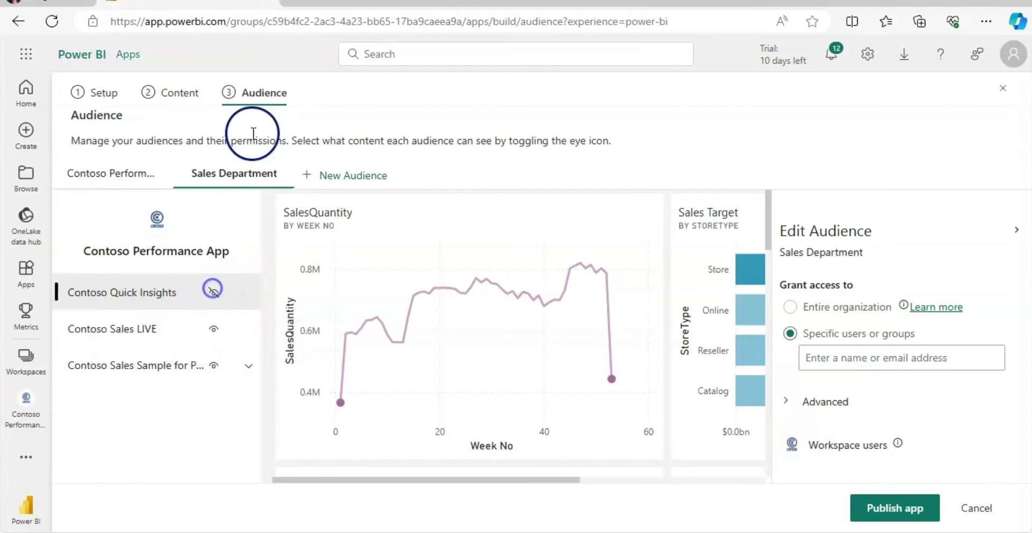
pyautogui.click(214, 365)
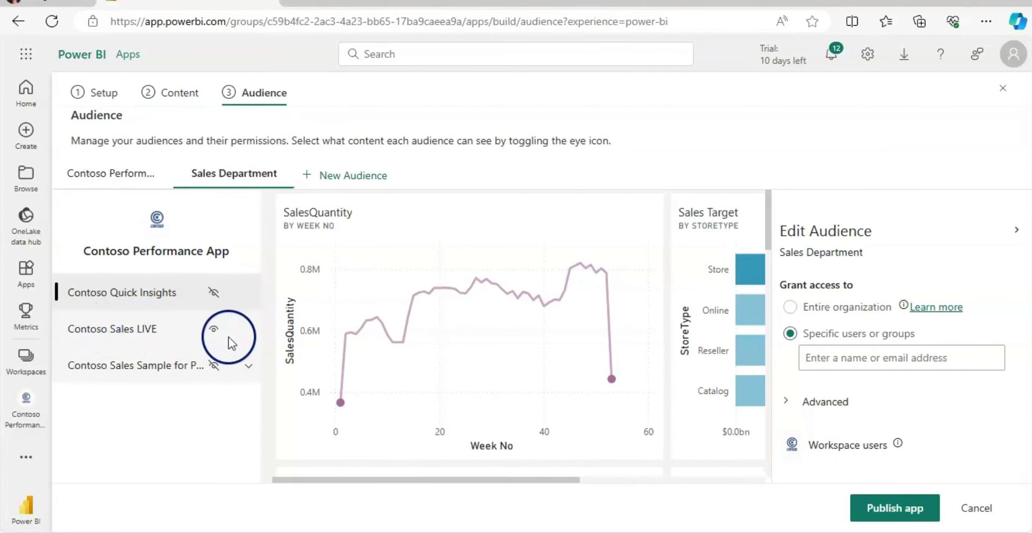
pyautogui.click(213, 329)
pyautogui.click(213, 329)
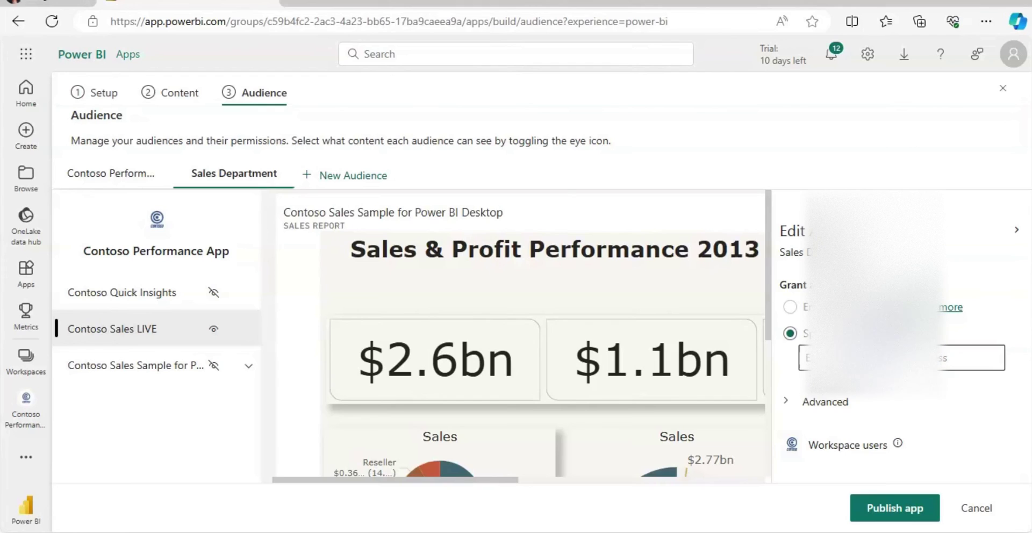
# Give a specific user Sales Department access, with build and dataset-reshare permissions enabled
pyautogui.click(807, 358)
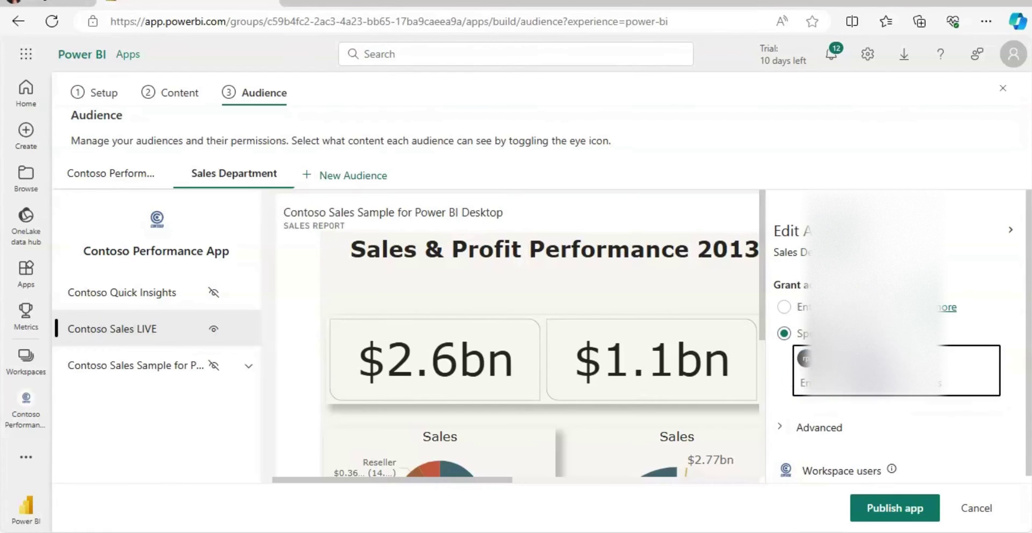
pyautogui.click(1024, 330)
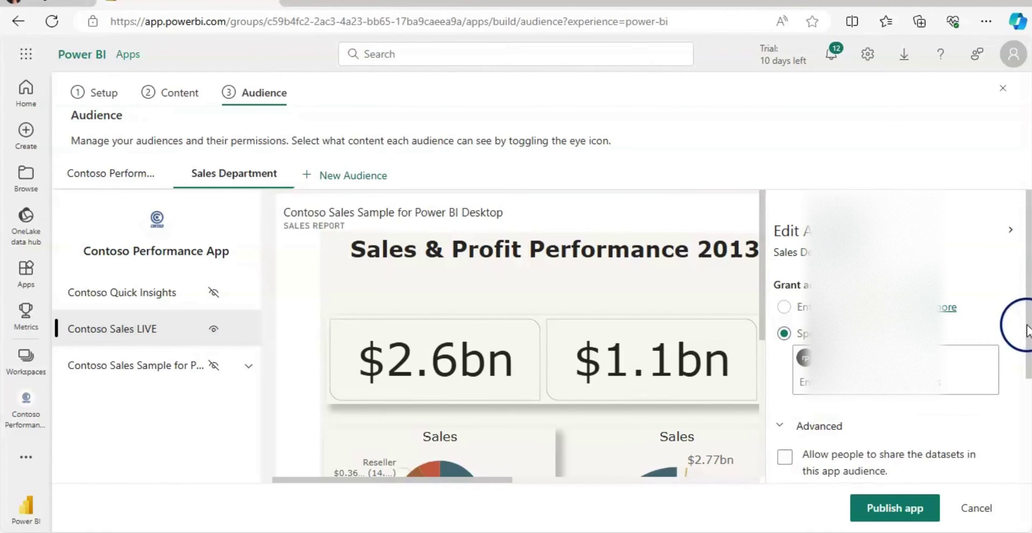
pyautogui.scroll(-3, 1016, 350)
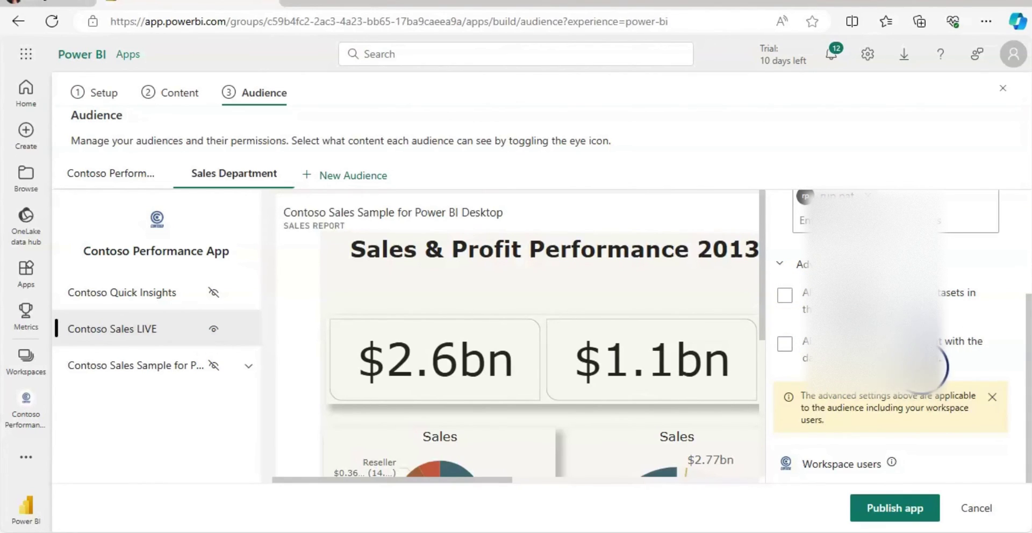
pyautogui.click(784, 344)
pyautogui.click(785, 299)
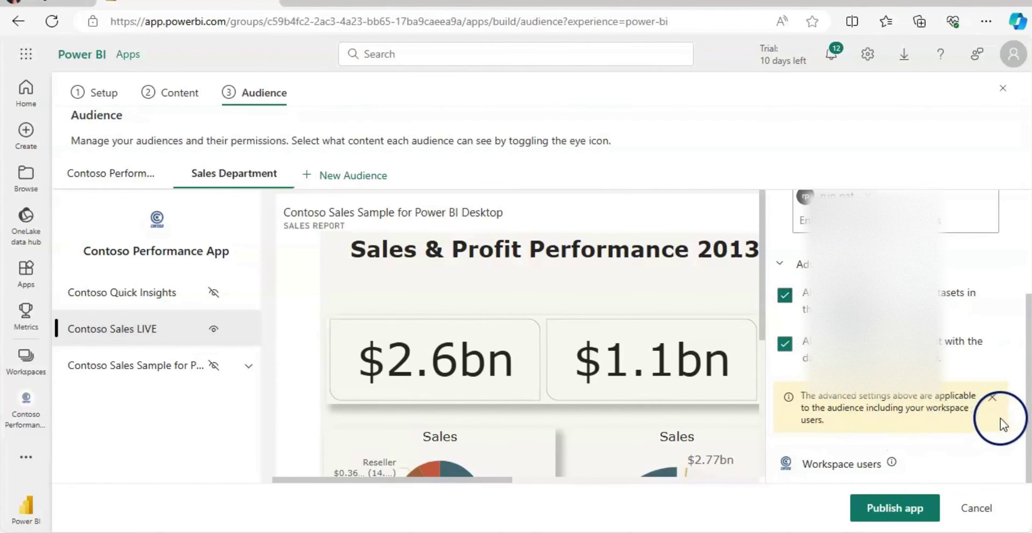
# Add a new audience renamed 'Contoso Management', then review each of the three audience tabs
pyautogui.click(371, 176)
pyautogui.click(371, 174)
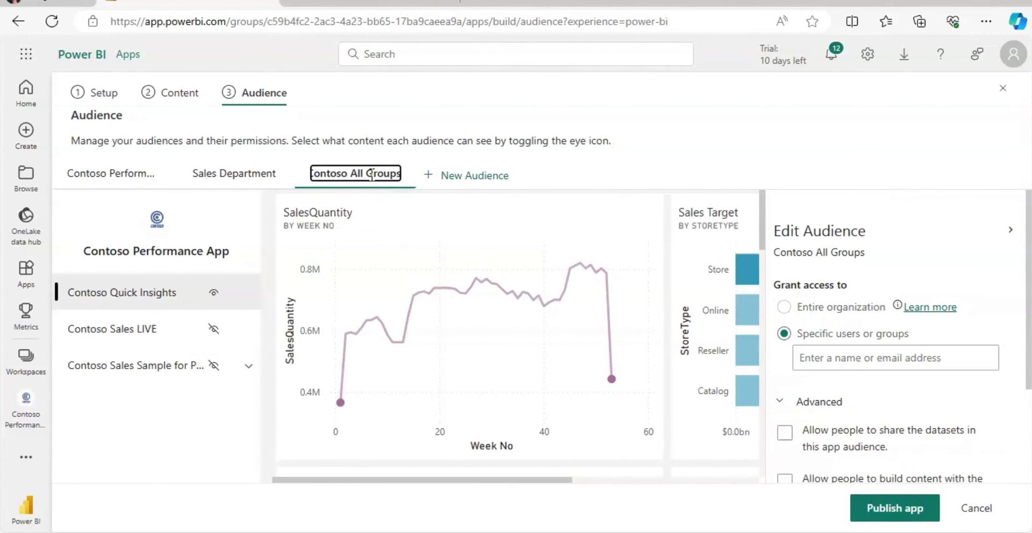
pyautogui.moveTo(372, 176); pyautogui.dragTo(399, 174)
pyautogui.press('BackSpace')
pyautogui.press('BackSpace')
pyautogui.press('BackSpace')
pyautogui.press('BackSpace')
pyautogui.press('BackSpace')
pyautogui.press('BackSpace')
pyautogui.press('BackSpace')
pyautogui.press('BackSpace')
pyautogui.press('BackSpace')
pyautogui.press('BackSpace')
pyautogui.press('BackSpace')
pyautogui.press('BackSpace')
pyautogui.press('BackSpace')
pyautogui.press('BackSpace')
pyautogui.press('BackSpace')
pyautogui.press('BackSpace')
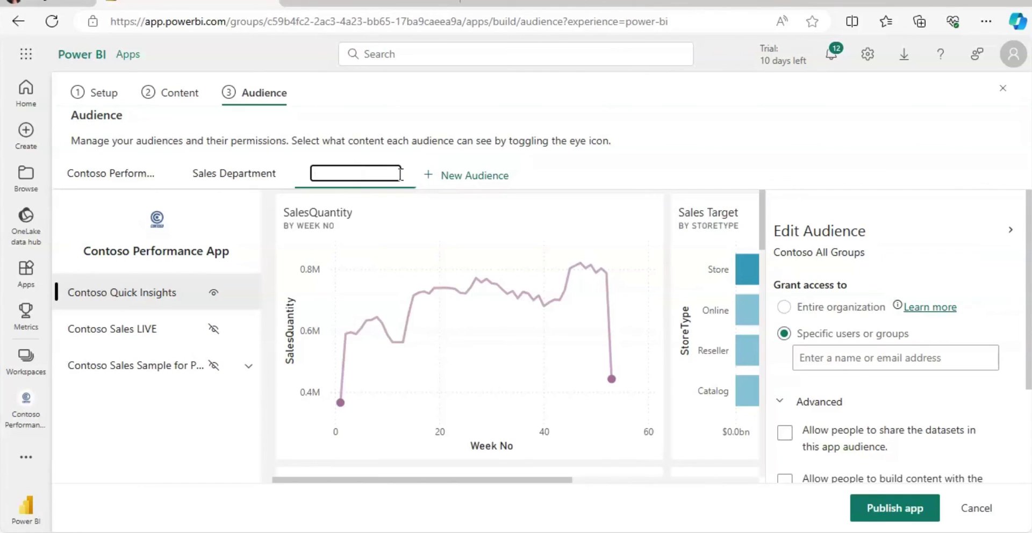
pyautogui.write('ntoso Management')
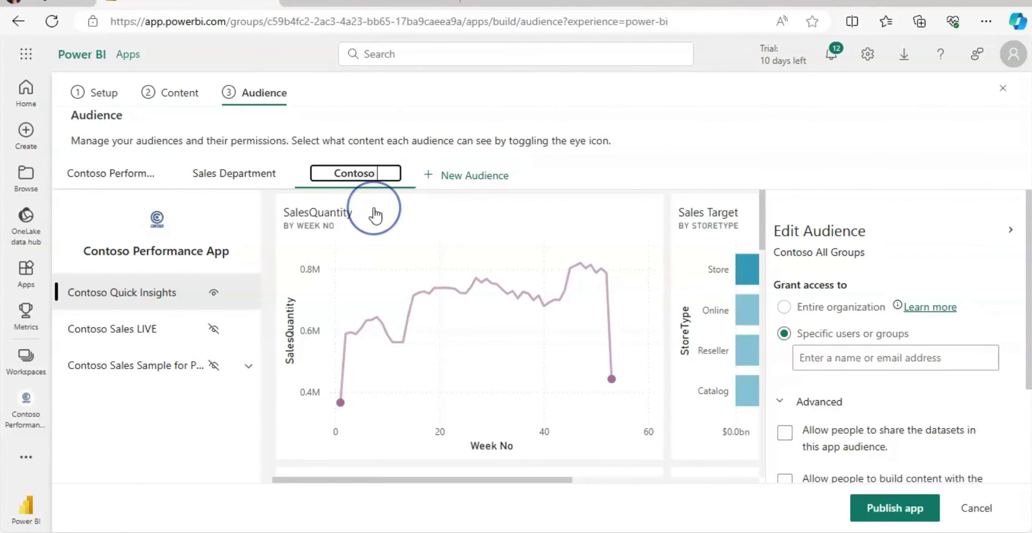
pyautogui.click(213, 427)
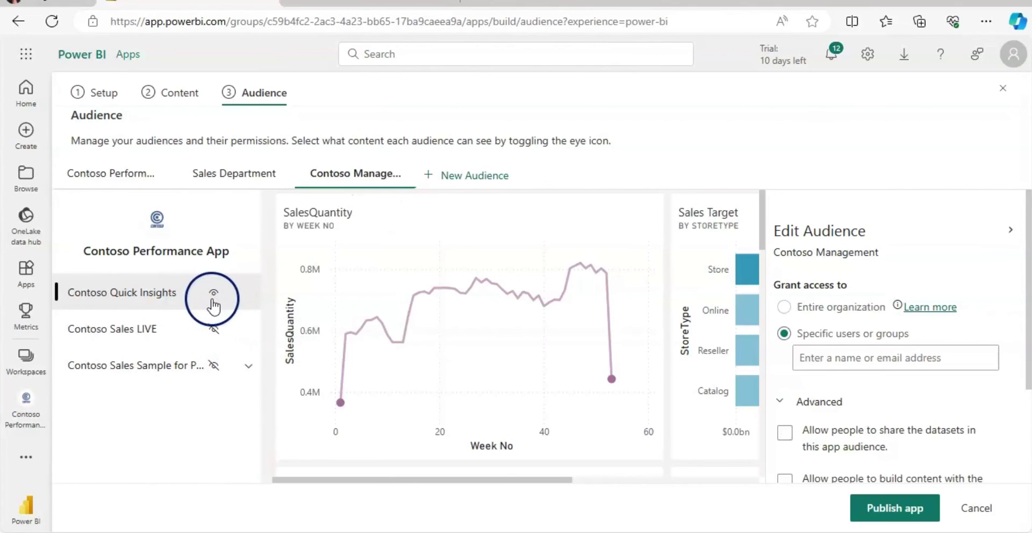
pyautogui.click(128, 182)
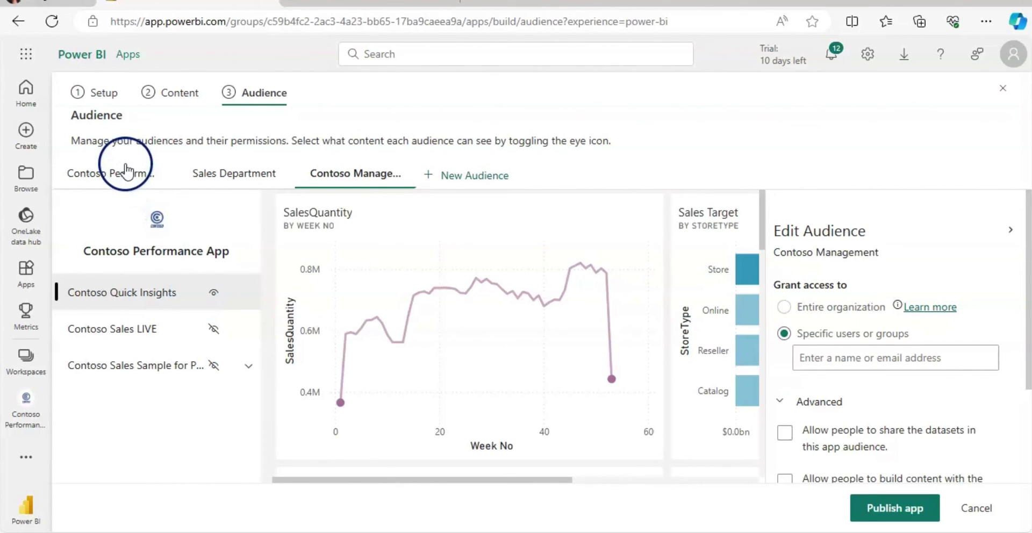
pyautogui.click(223, 182)
pyautogui.click(346, 177)
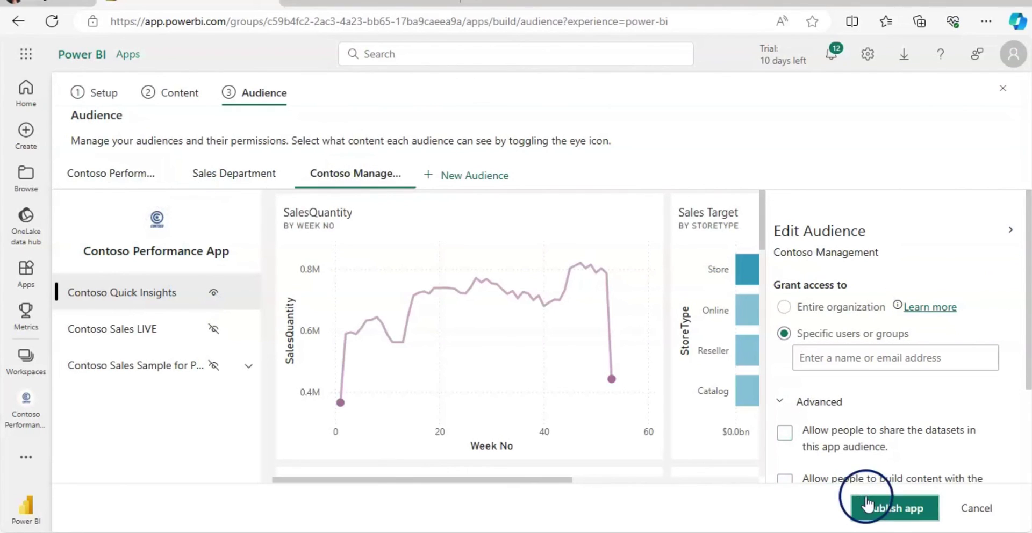
# Publish Contoso Performance App and copy its shareable link
pyautogui.click(891, 508)
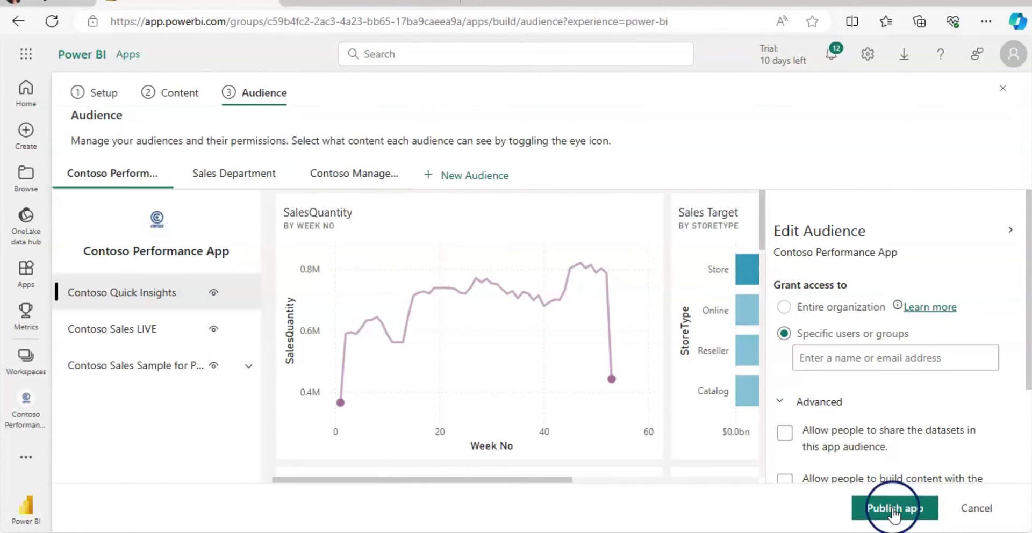
pyautogui.click(892, 509)
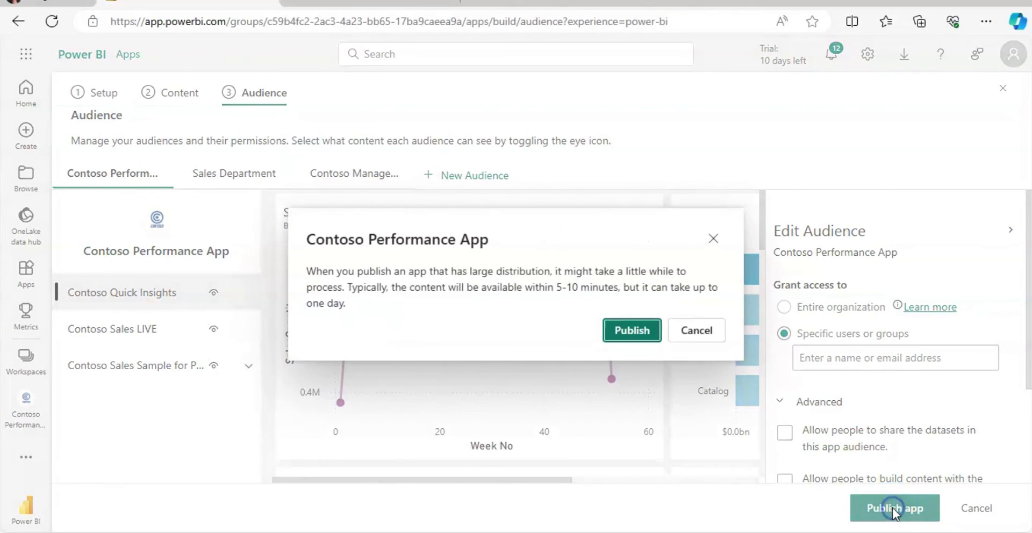
pyautogui.click(630, 332)
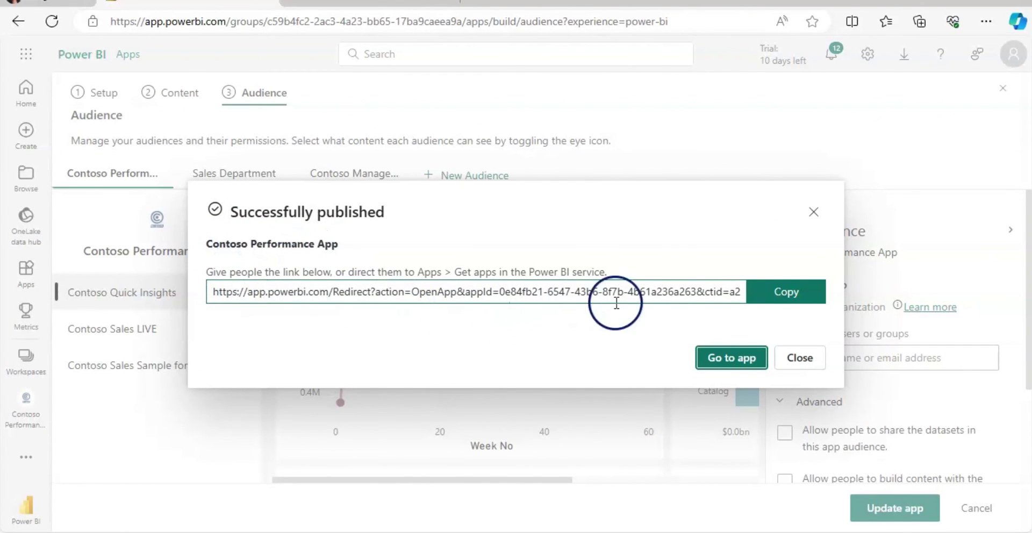
pyautogui.click(784, 295)
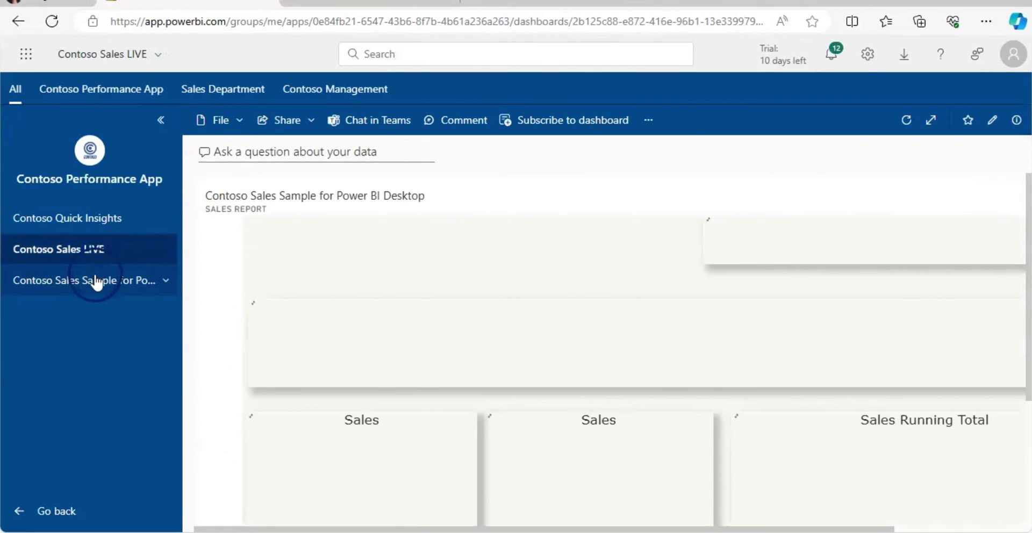
# Browse the app's report and dashboards as Sales Department and Contoso Management, then return Home
pyautogui.click(97, 285)
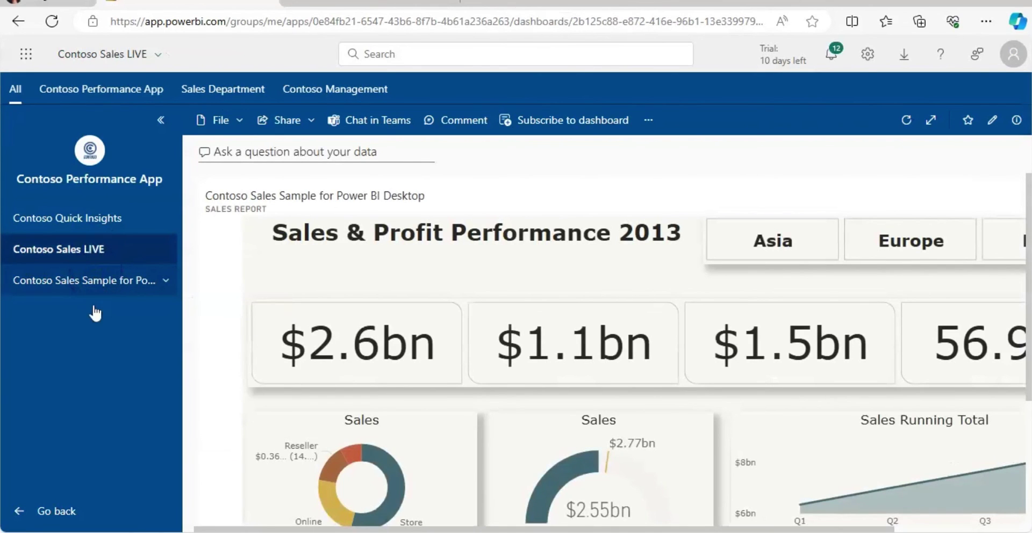
pyautogui.click(94, 366)
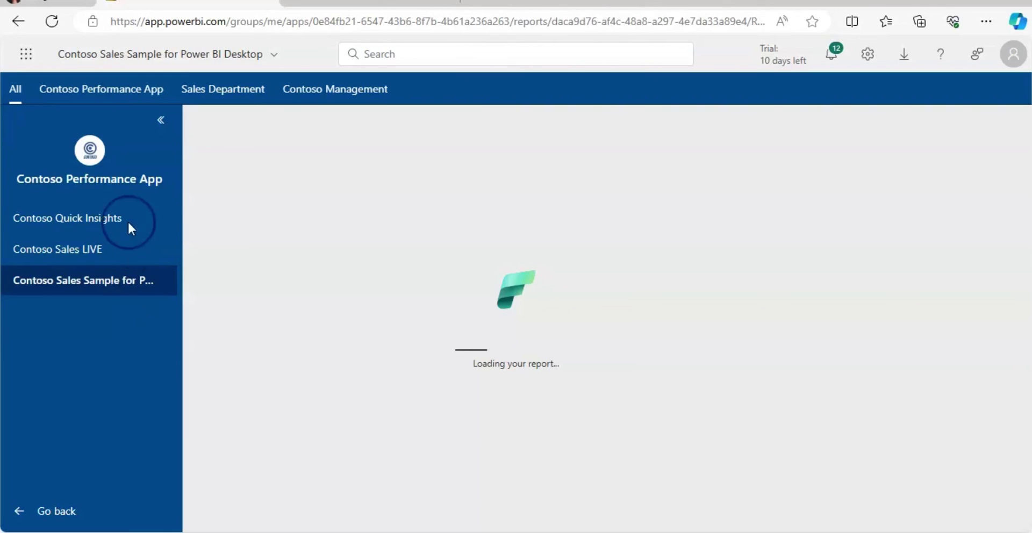
pyautogui.click(104, 189)
pyautogui.click(231, 90)
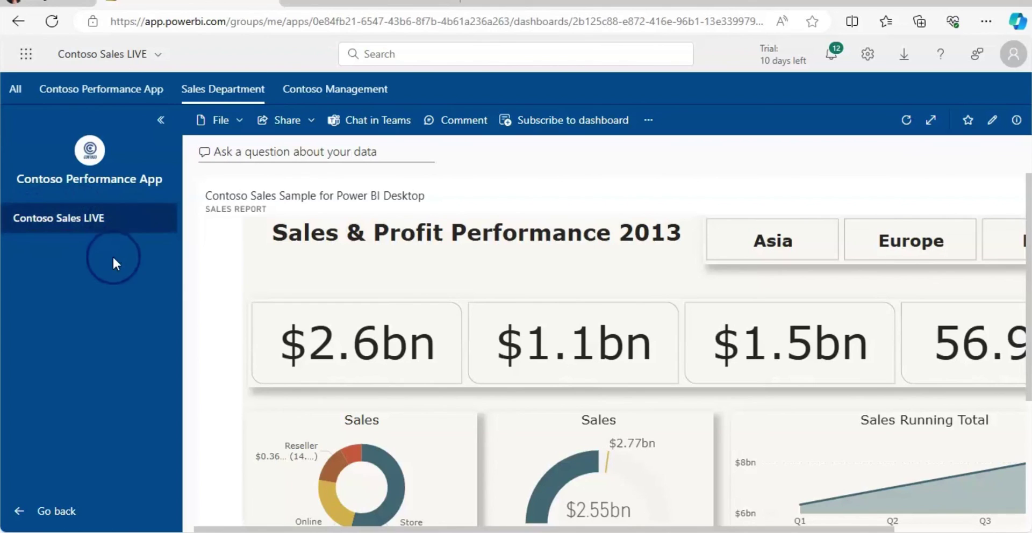
pyautogui.click(109, 97)
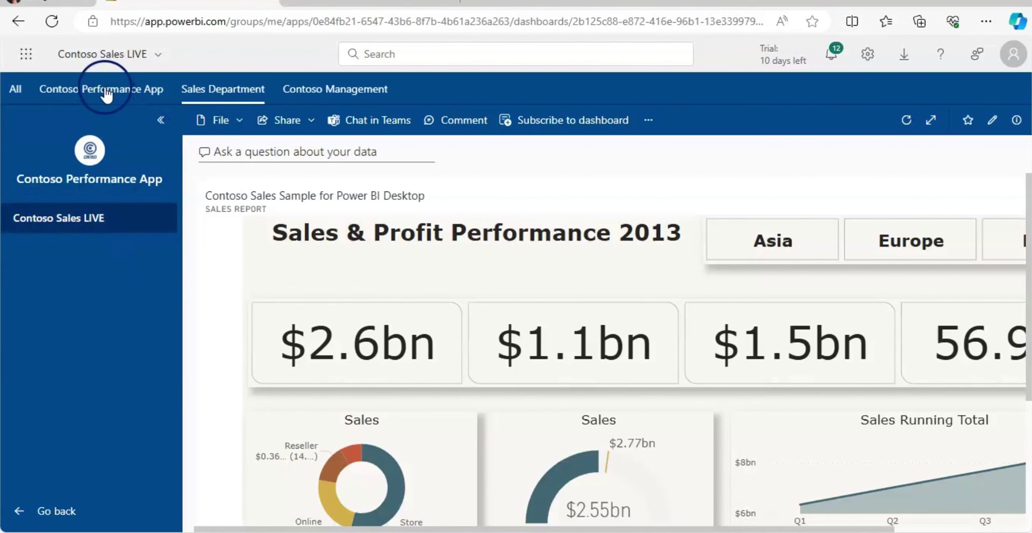
pyautogui.click(332, 92)
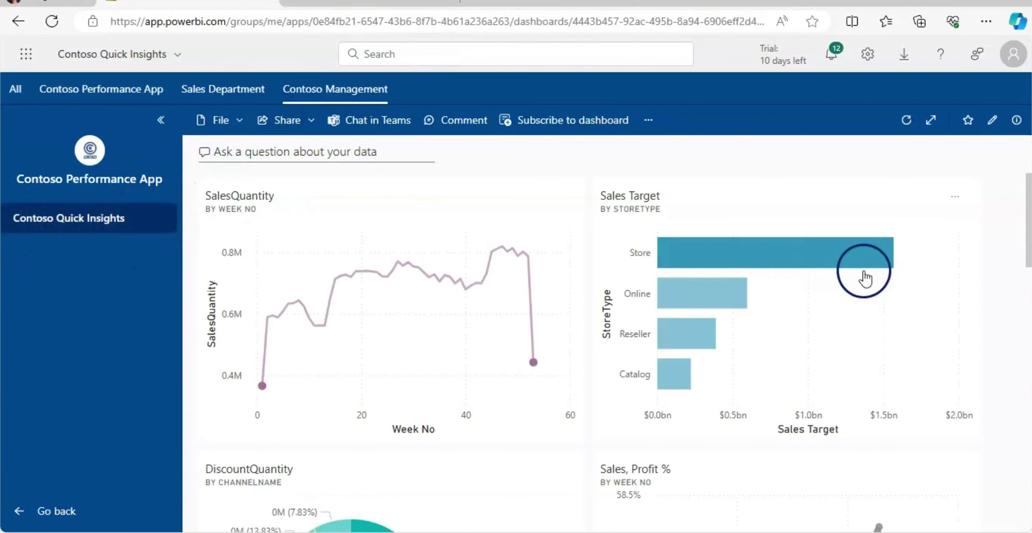
pyautogui.click(70, 516)
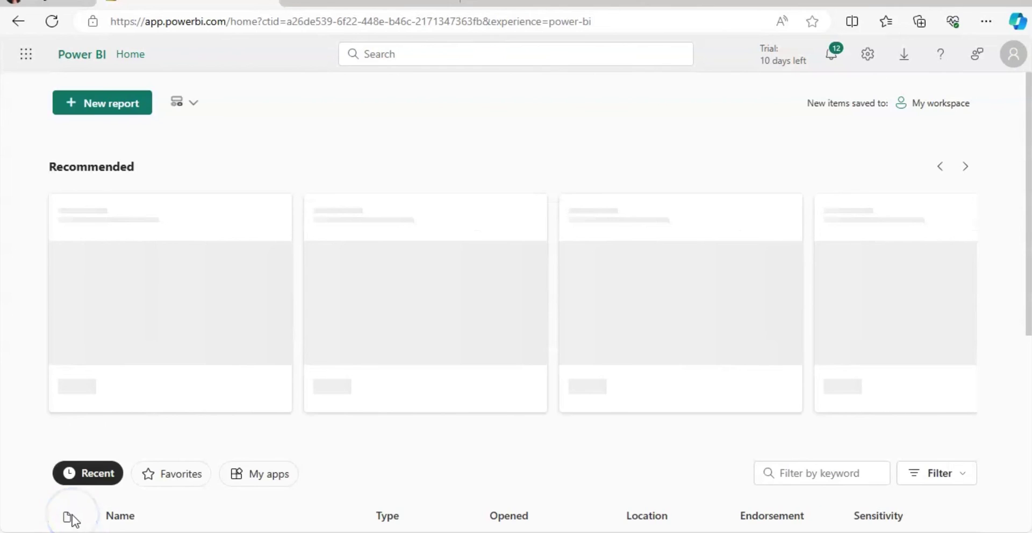
# Open the Contoso Performance WS workspace and bring up Update app for Contoso Performance App
pyautogui.click(25, 360)
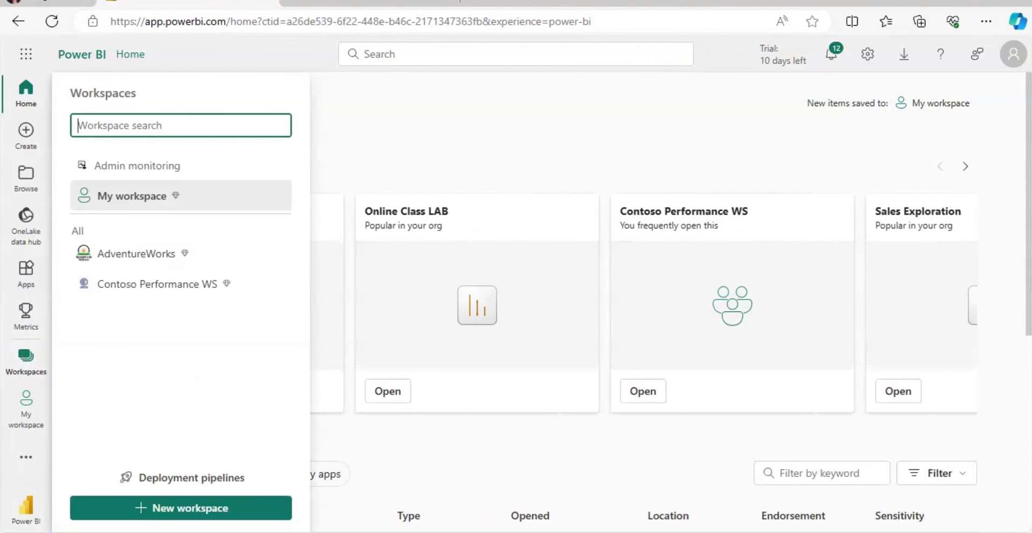
pyautogui.click(151, 293)
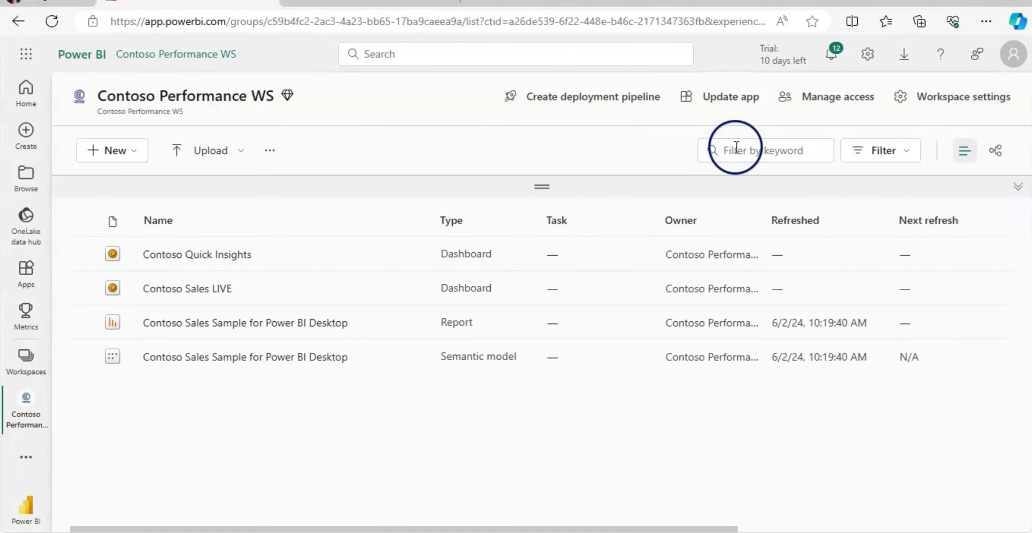
pyautogui.click(737, 103)
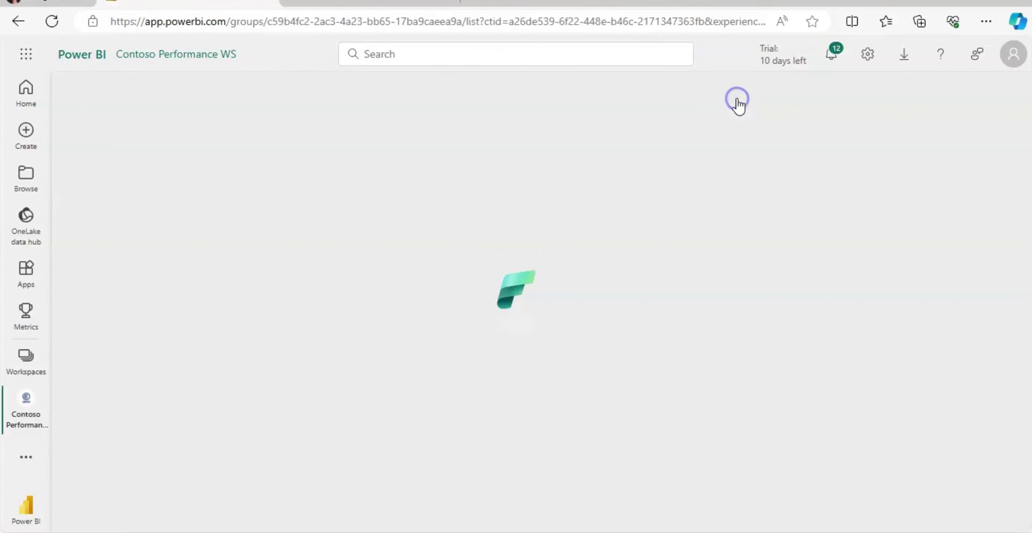
pyautogui.scroll(-1, 1026, 235)
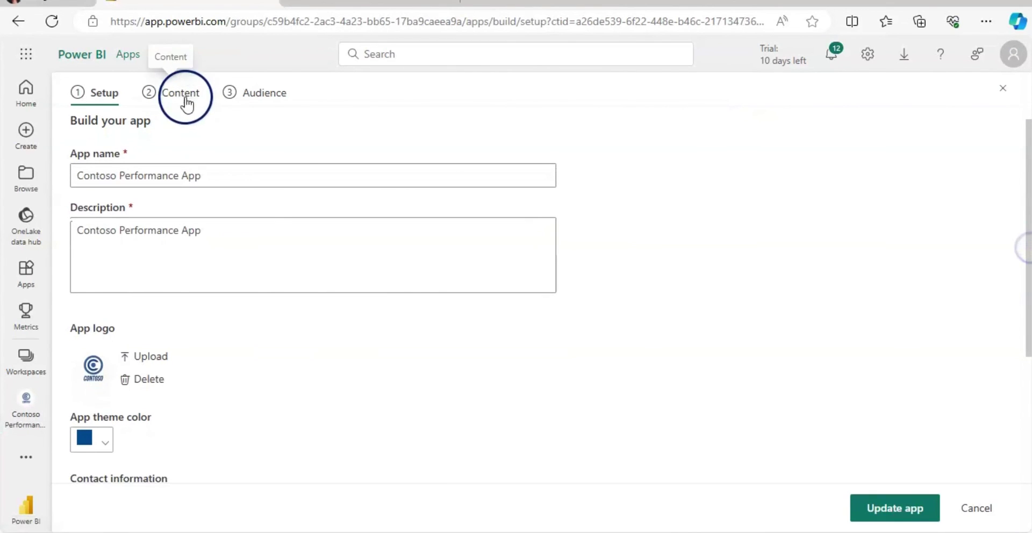